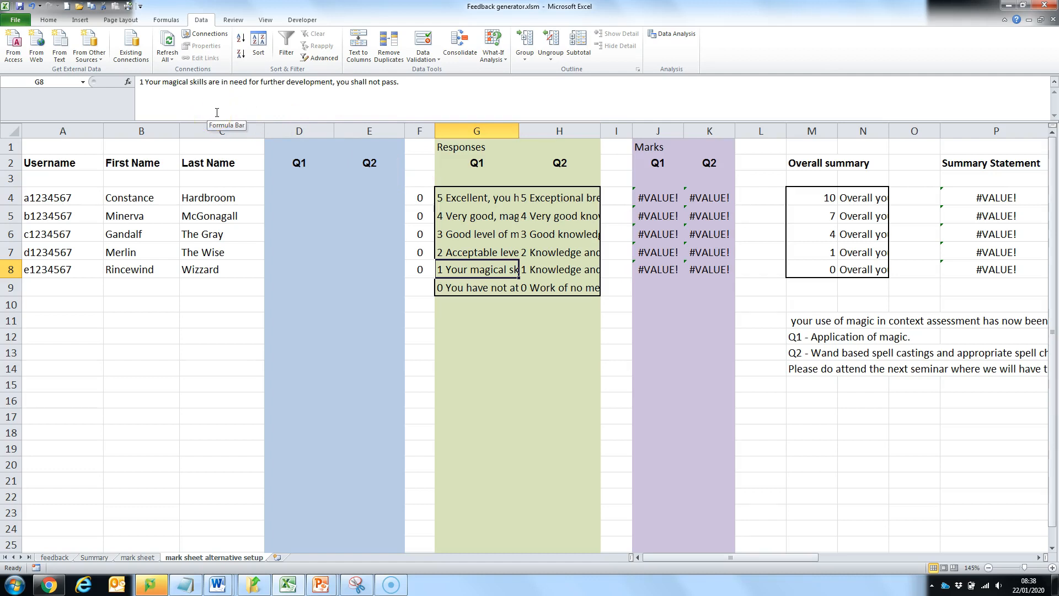
Apply list data validation to the Q1 cells D4:D24, using the Q1 responses in G4:G9 as the source.
{"action": "left_click", "coordinate": [476, 197]}
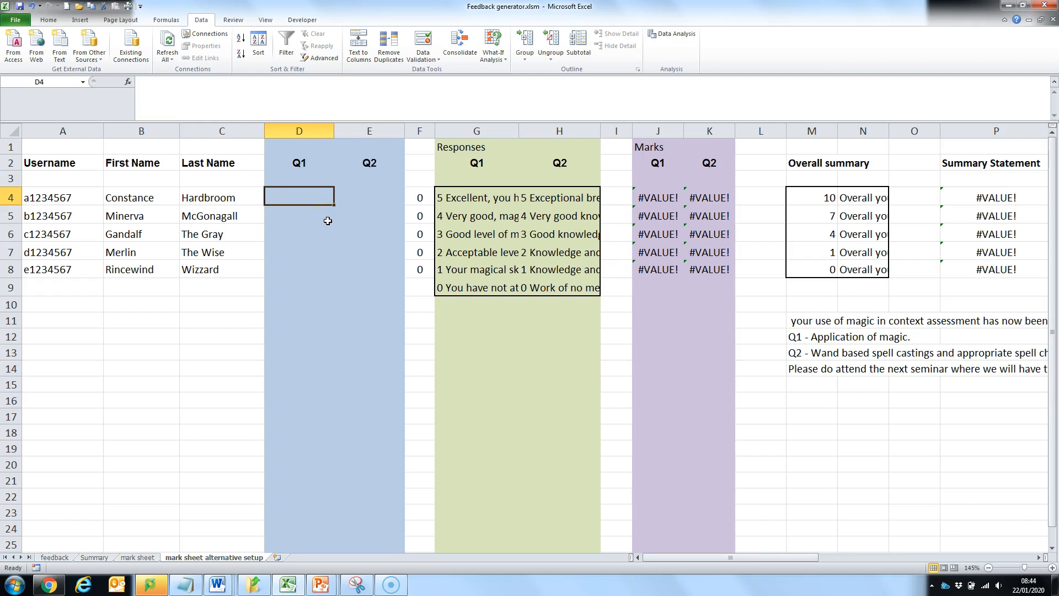
{"action": "left_click", "coordinate": [309, 195]}
{"action": "left_click_drag", "start_coordinate": [310, 195], "coordinate": [302, 526]}
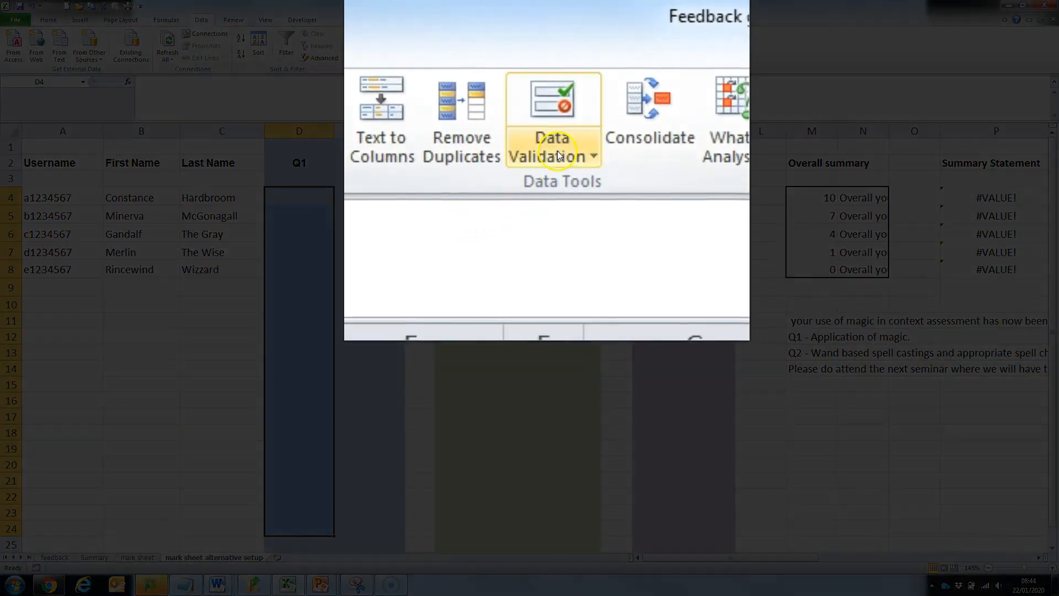
{"action": "left_click", "coordinate": [435, 48]}
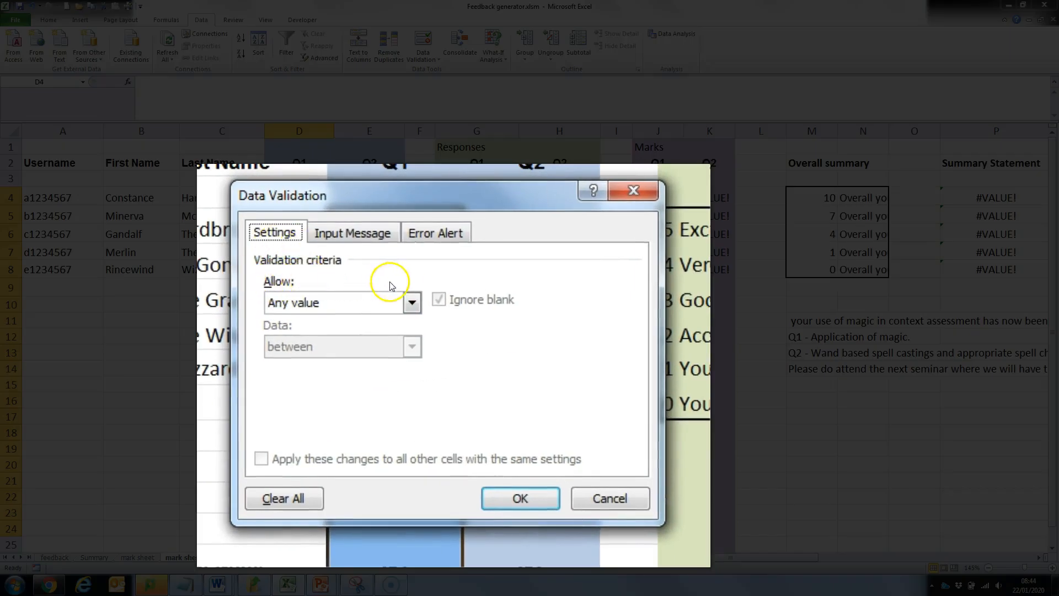
{"action": "left_click", "coordinate": [412, 303]}
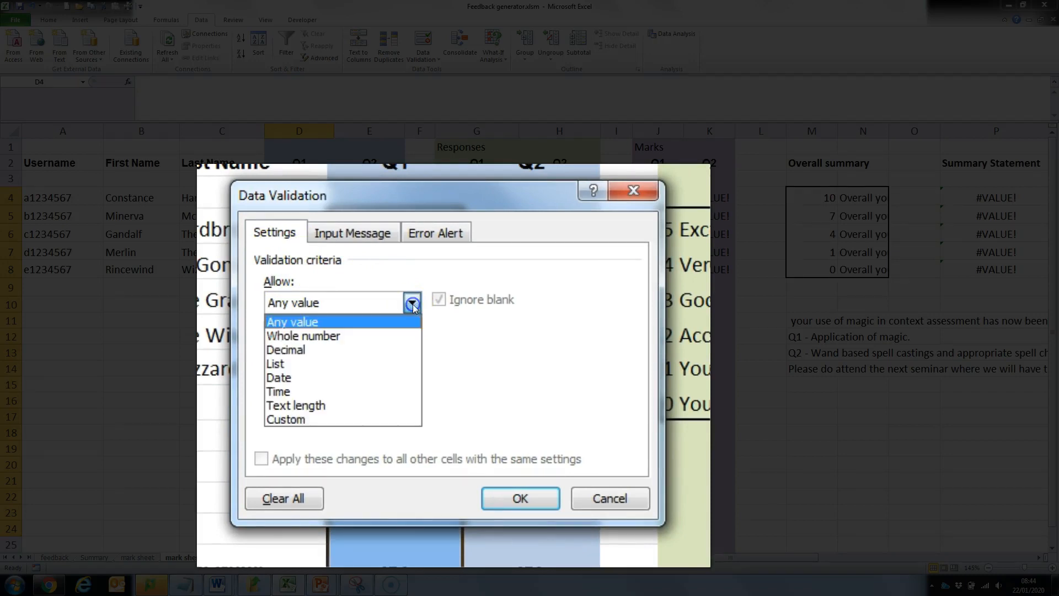
{"action": "left_click", "coordinate": [377, 363]}
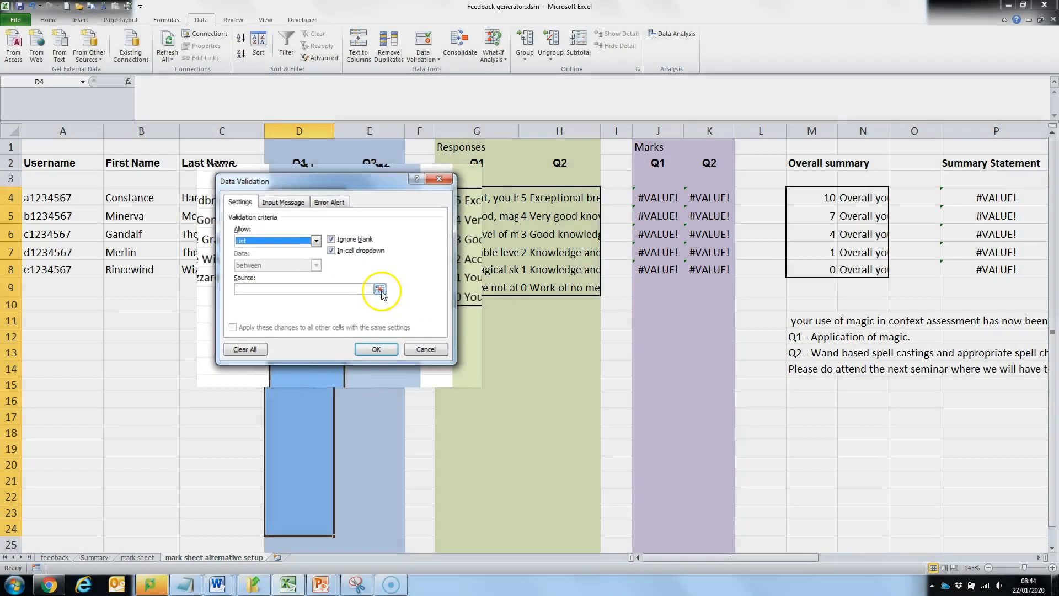
{"action": "left_click", "coordinate": [526, 389]}
{"action": "left_click_drag", "start_coordinate": [463, 198], "coordinate": [465, 286]}
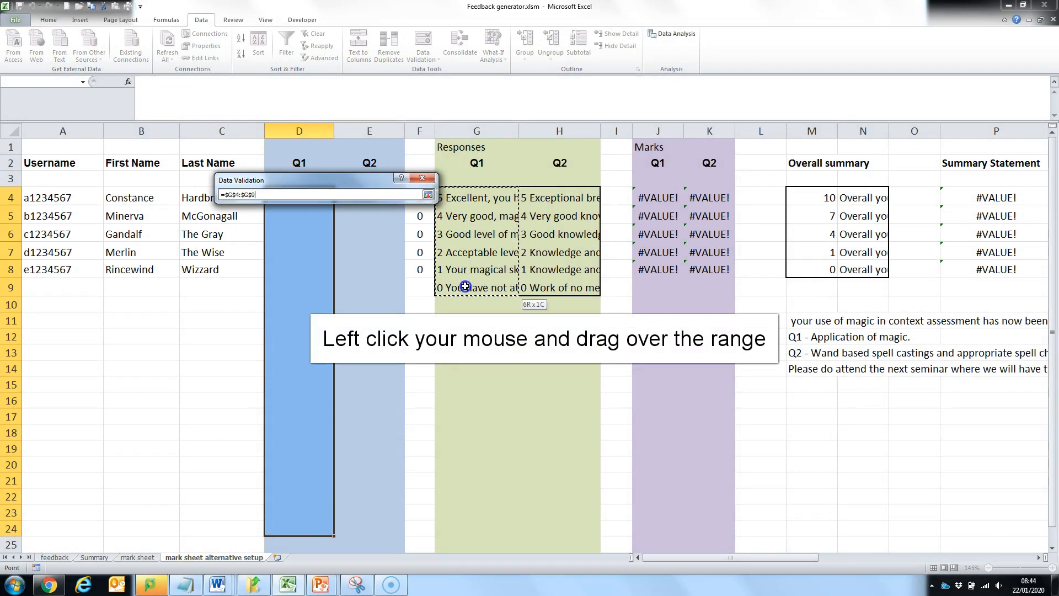
{"action": "left_click", "coordinate": [428, 194]}
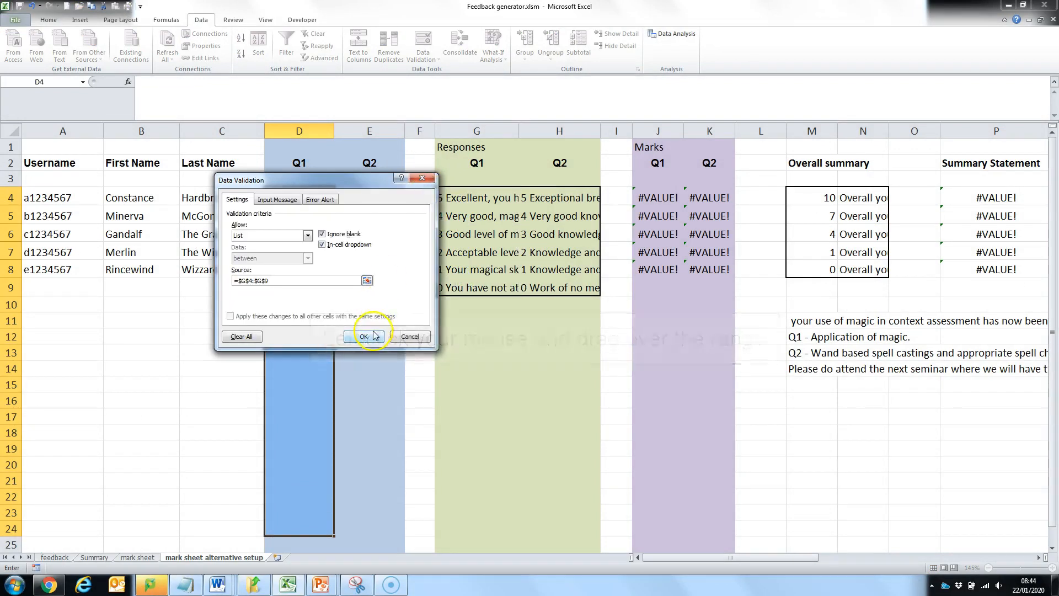
{"action": "left_click", "coordinate": [369, 337]}
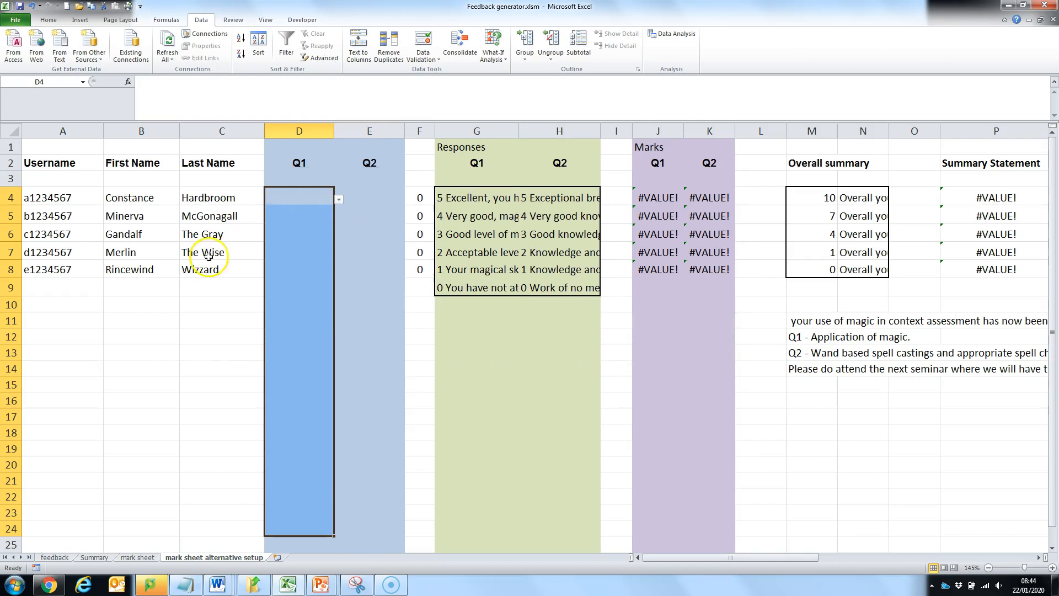
Choose the "5 Excellent" response for Q1 in D4 and the "4 Very good" response in D5.
{"action": "left_click", "coordinate": [284, 198]}
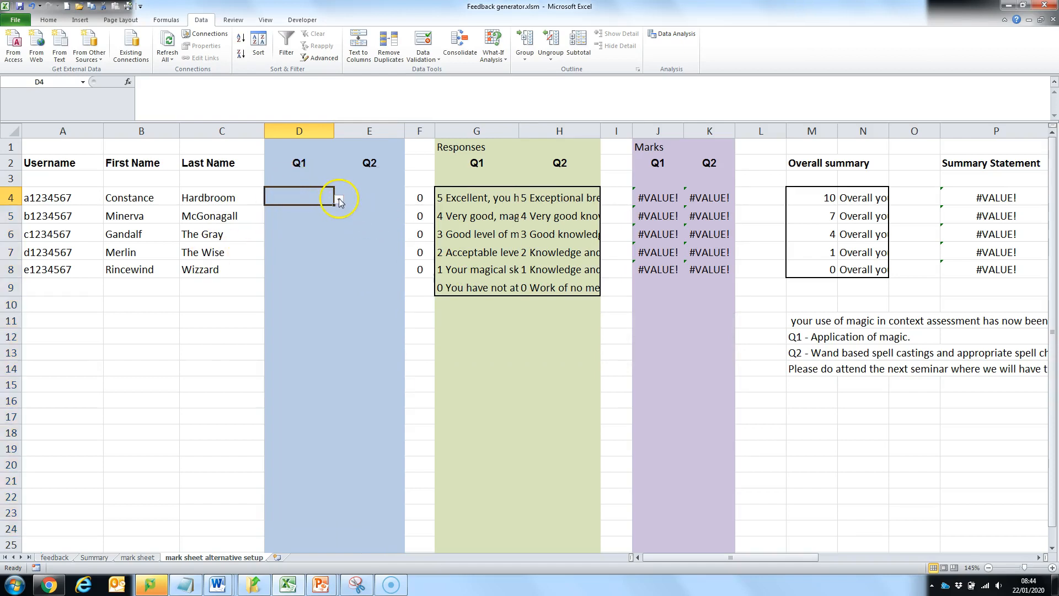
{"action": "left_click", "coordinate": [338, 199]}
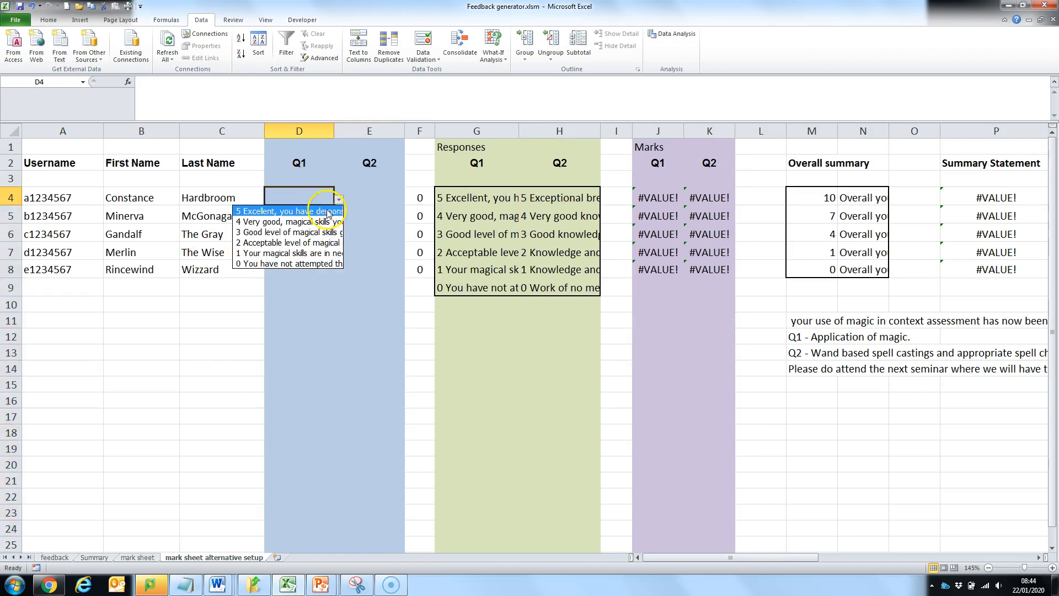
{"action": "left_click", "coordinate": [309, 211]}
{"action": "left_click", "coordinate": [314, 214]}
{"action": "left_click", "coordinate": [339, 219]}
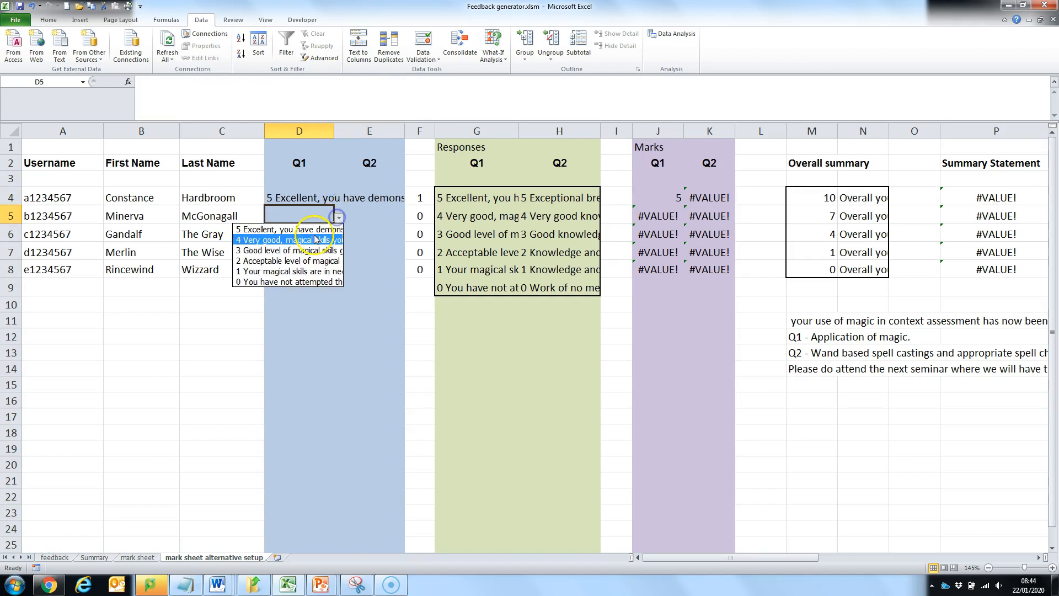
{"action": "left_click", "coordinate": [315, 241]}
Choose the "3 Good level of magical skills" response for Q1 in D6 and "2 Acceptable level of magical" in D7.
{"action": "left_click", "coordinate": [329, 234]}
{"action": "left_click", "coordinate": [338, 236]}
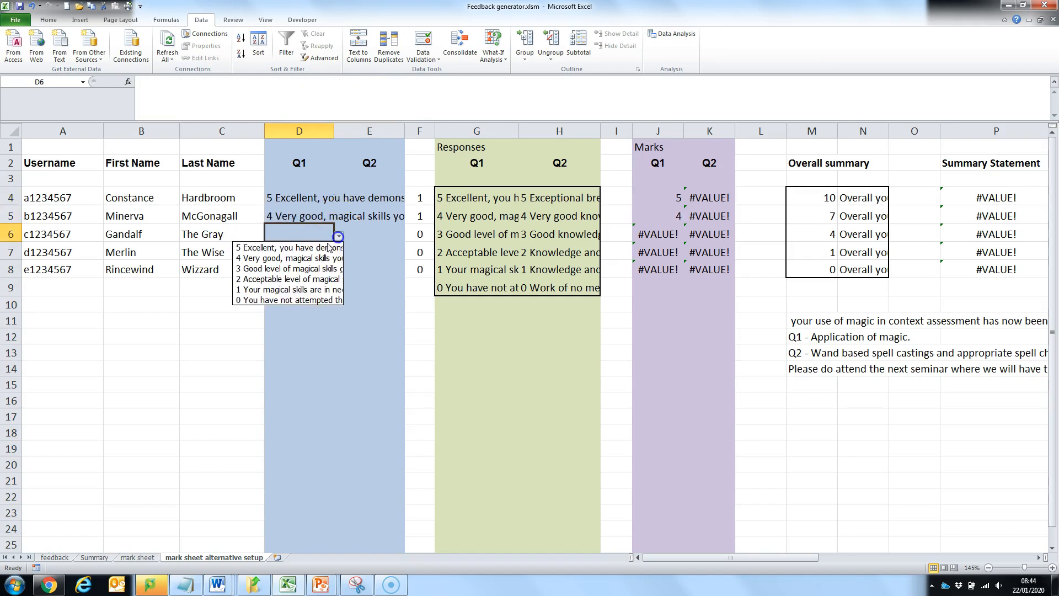
{"action": "left_click", "coordinate": [309, 260]}
{"action": "left_click", "coordinate": [354, 265]}
{"action": "left_click", "coordinate": [302, 255]}
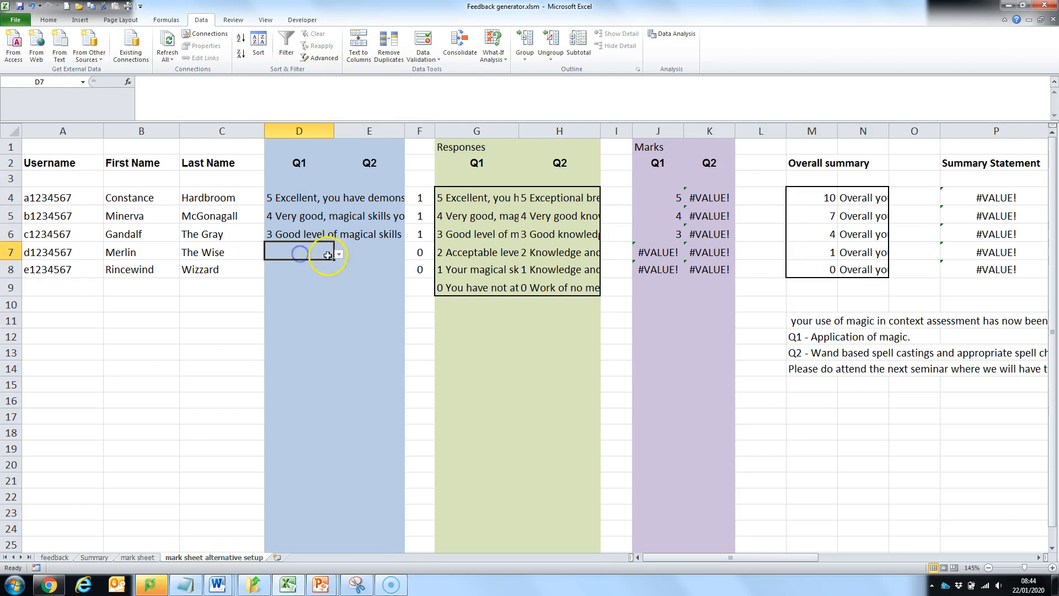
{"action": "left_click", "coordinate": [338, 254]}
{"action": "left_click", "coordinate": [297, 299]}
{"action": "left_click", "coordinate": [347, 302]}
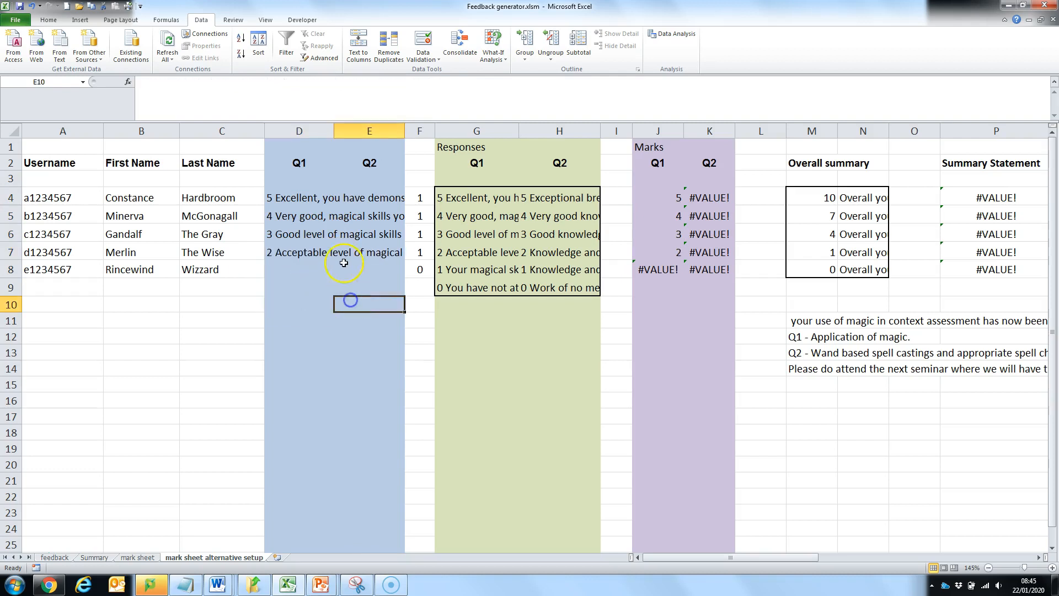
Apply list data validation to the Q2 cells E4:E24, using the Q2 responses in H4:H9 as the source.
{"action": "left_click", "coordinate": [368, 196]}
{"action": "left_click_drag", "start_coordinate": [367, 196], "coordinate": [391, 533]}
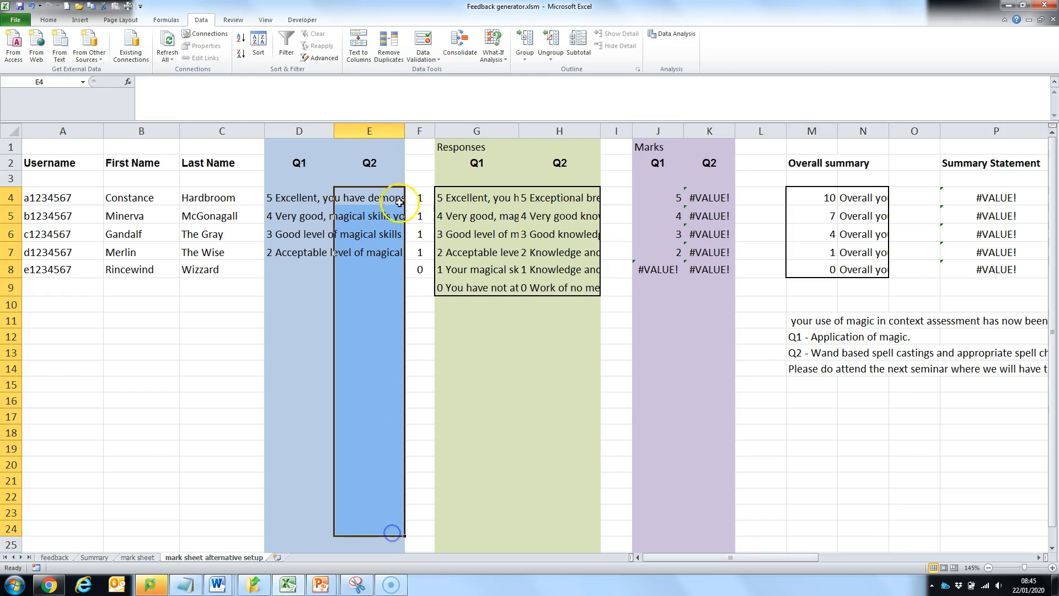
{"action": "left_click", "coordinate": [428, 43]}
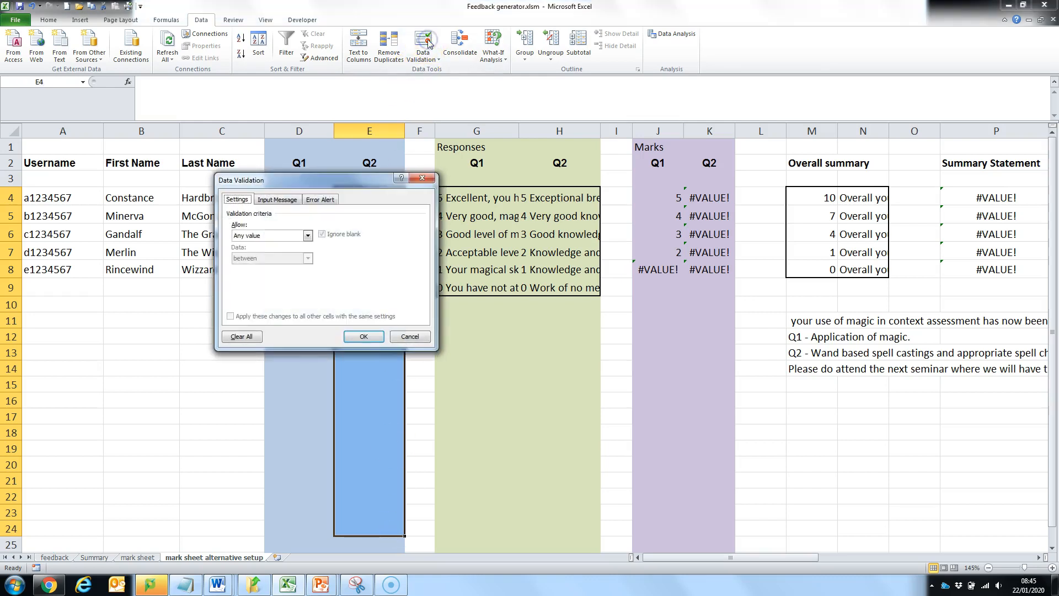
{"action": "left_click", "coordinate": [308, 236]}
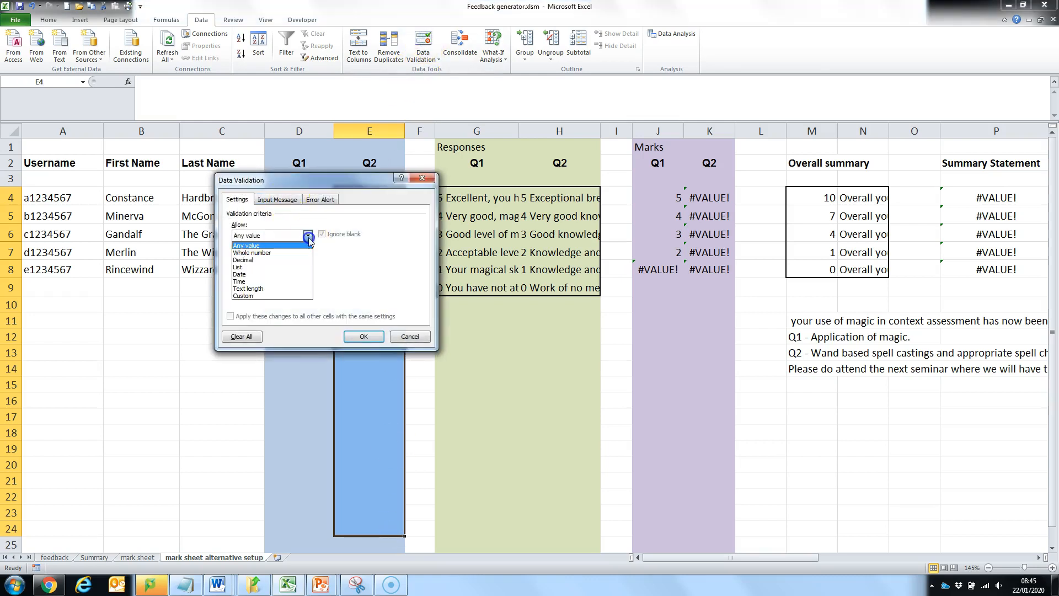
{"action": "left_click", "coordinate": [287, 268]}
{"action": "left_click", "coordinate": [359, 283]}
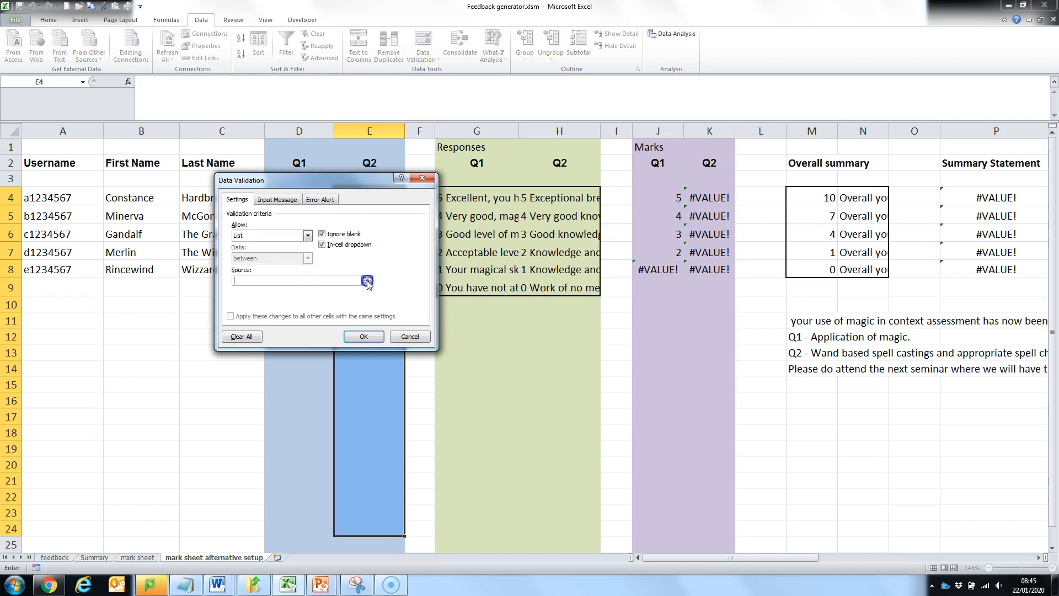
{"action": "left_click", "coordinate": [366, 280]}
{"action": "left_click_drag", "start_coordinate": [564, 194], "coordinate": [574, 291]}
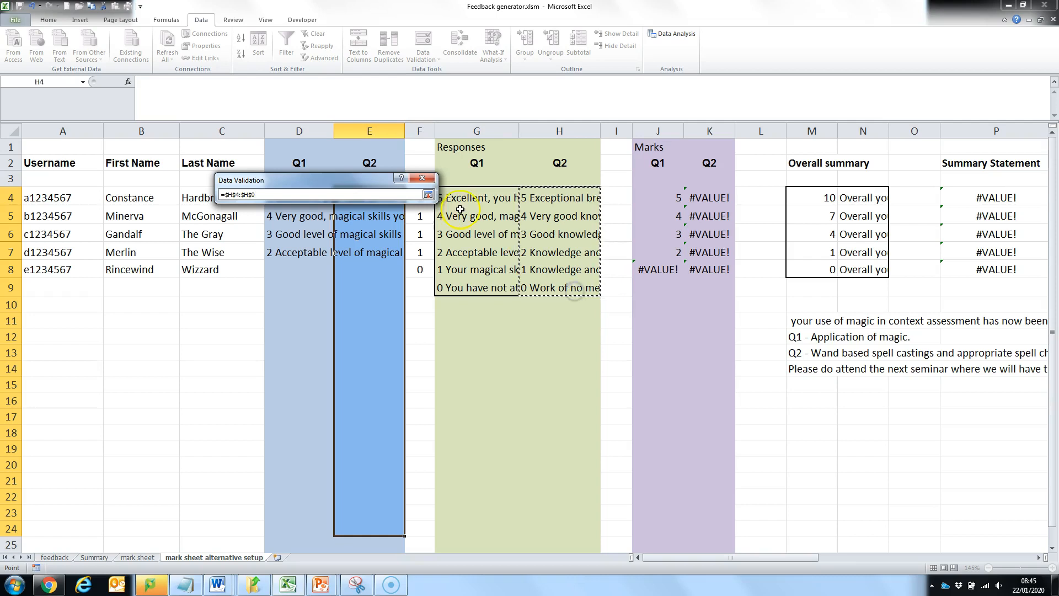
{"action": "left_click", "coordinate": [428, 194]}
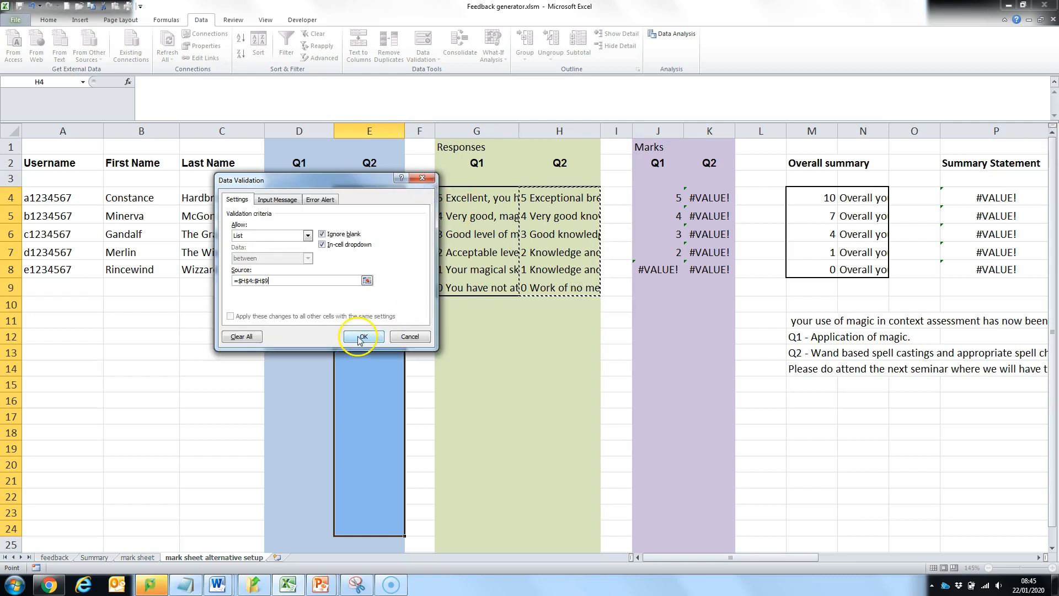
{"action": "left_click", "coordinate": [363, 336]}
Choose the "3 Good knowledge" response for Q2 in E4 and the "2 Knowledge and understanding" response in E5.
{"action": "left_click", "coordinate": [408, 203]}
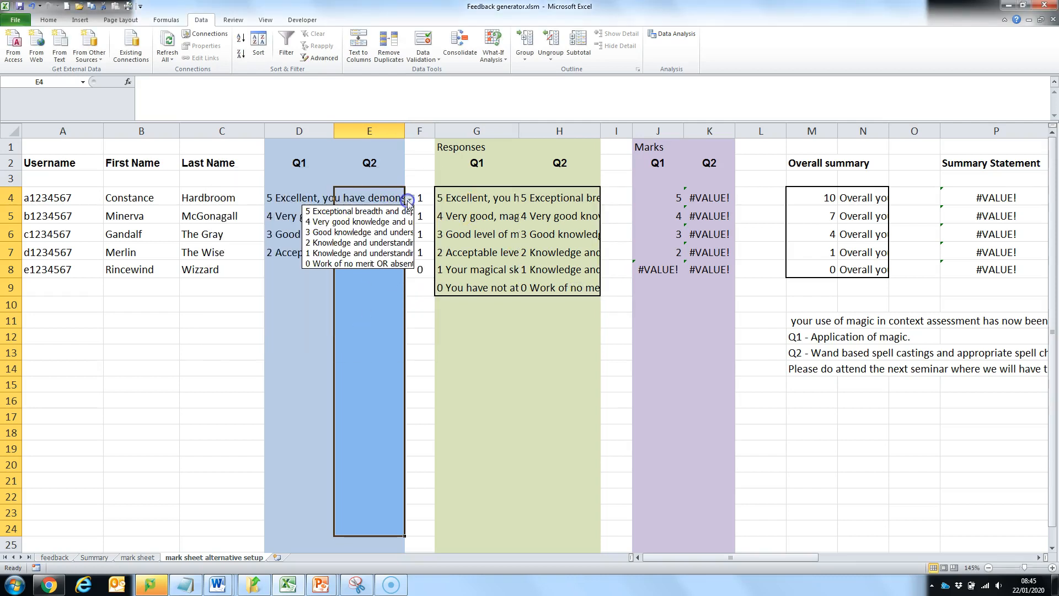
{"action": "left_click", "coordinate": [386, 227]}
{"action": "left_click", "coordinate": [394, 215]}
{"action": "left_click", "coordinate": [409, 217]}
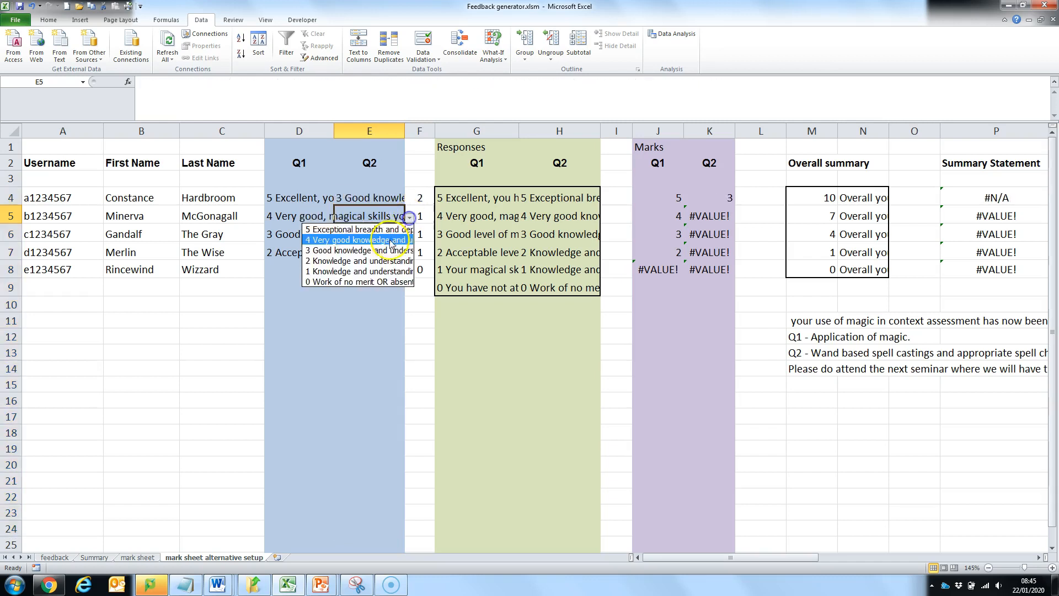
{"action": "left_click", "coordinate": [386, 250]}
Choose the "3 Good knowledge" response for Q2 in E6 and the "1 Knowledge and understanding" response in E7.
{"action": "left_click", "coordinate": [398, 234]}
{"action": "left_click", "coordinate": [410, 235]}
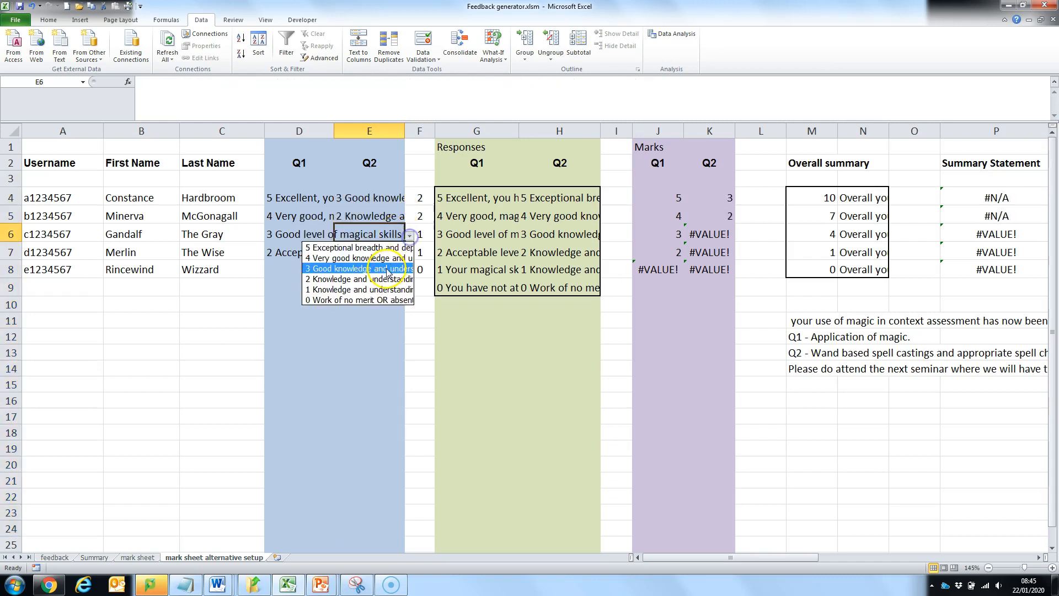
{"action": "left_click", "coordinate": [386, 261]}
{"action": "left_click", "coordinate": [400, 253]}
{"action": "left_click", "coordinate": [409, 254]}
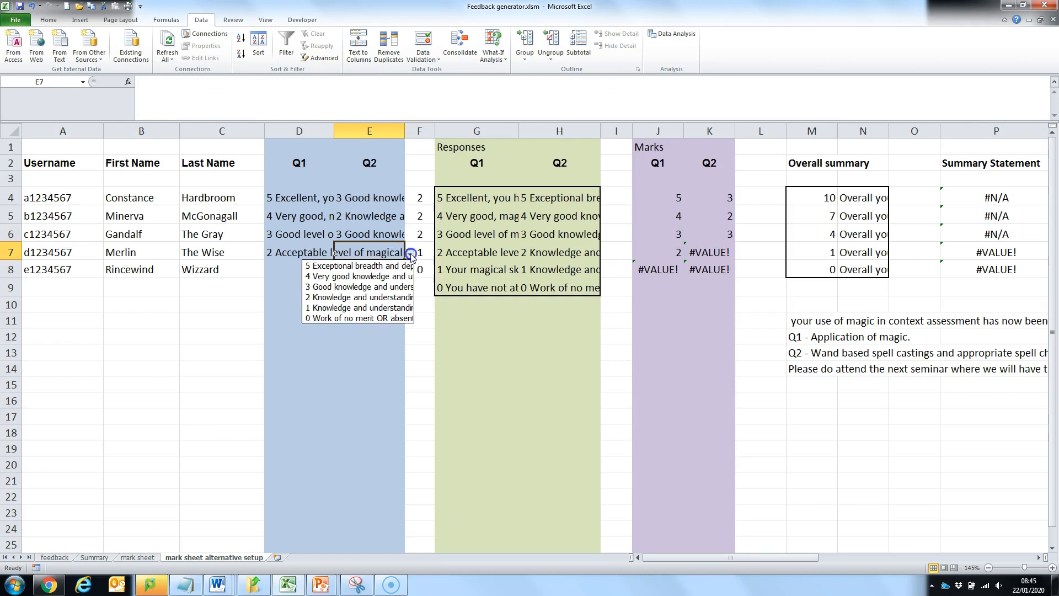
{"action": "left_click", "coordinate": [370, 313]}
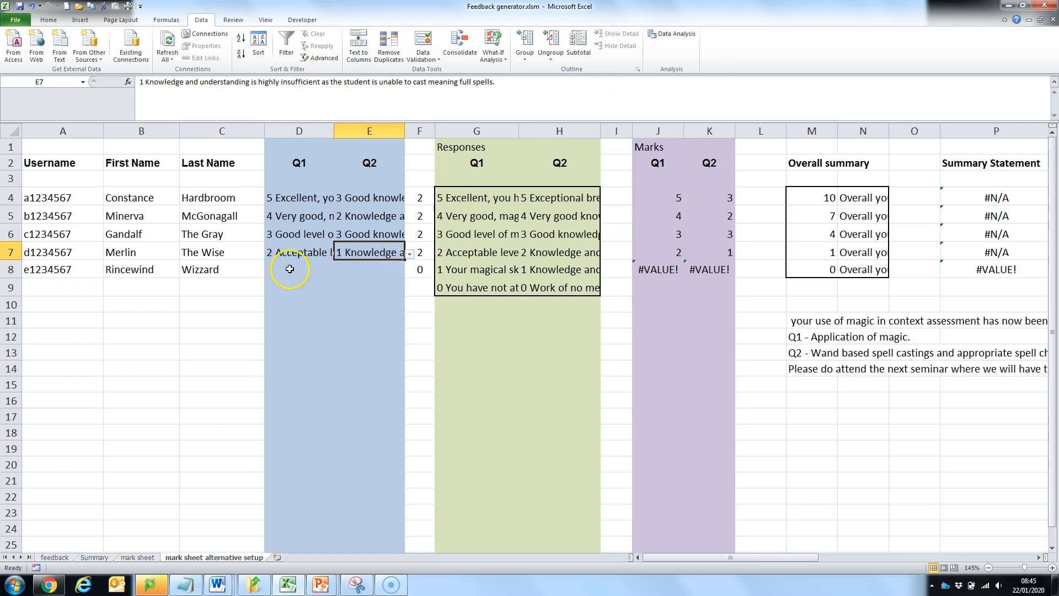
Choose the "3 Good level of magical skills" response for Q1 in D8.
{"action": "left_click", "coordinate": [290, 268]}
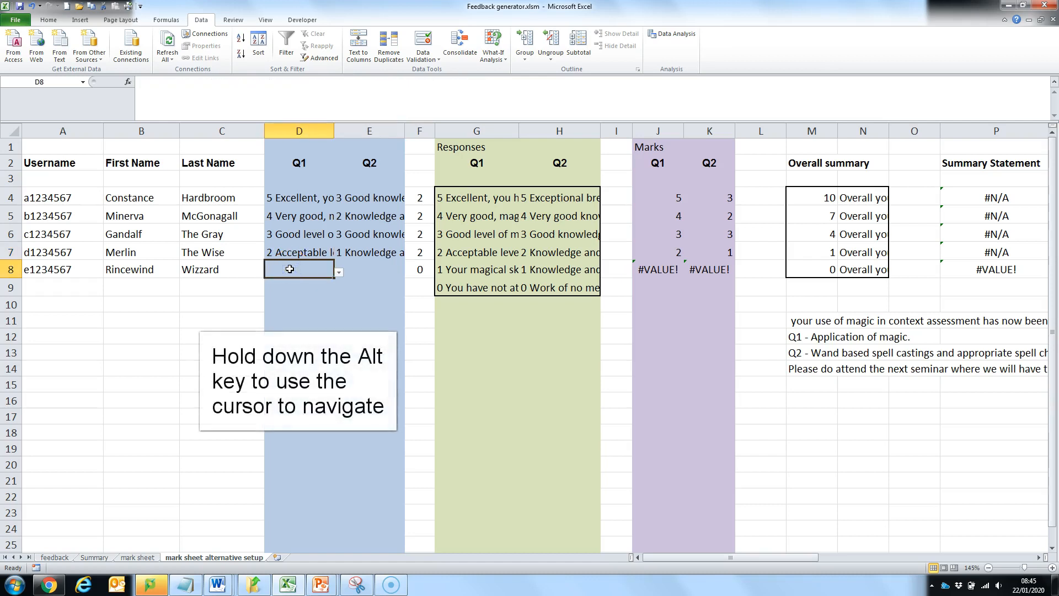
{"action": "key", "text": "alt+Down"}
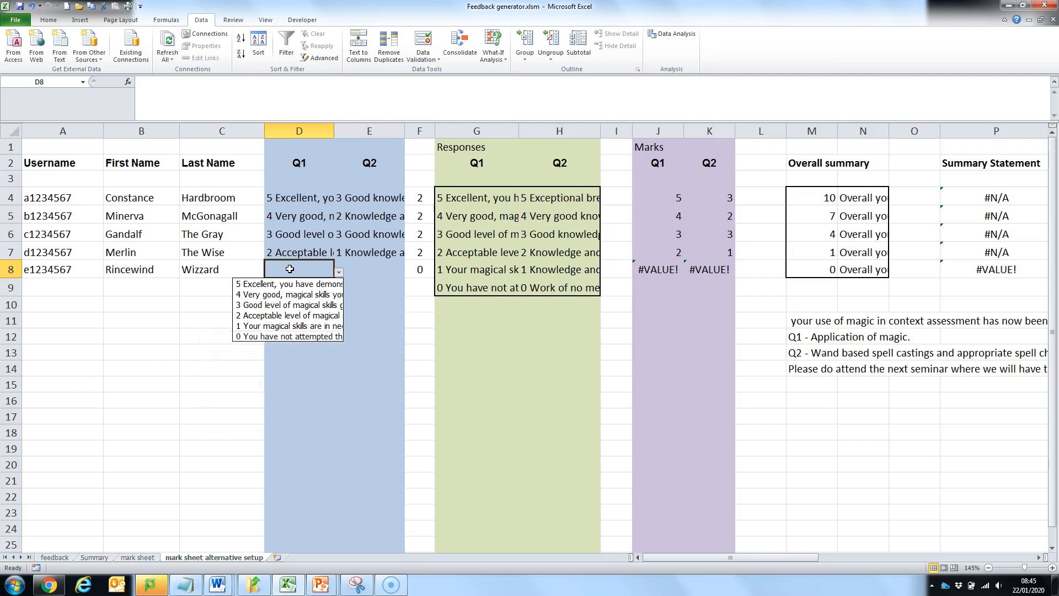
{"action": "key", "text": "Down"}
{"action": "key", "text": "Down"}
{"action": "key", "text": "Down"}
{"action": "key", "text": "Down"}
{"action": "key", "text": "Down"}
{"action": "key", "text": "Up"}
{"action": "key", "text": "Up"}
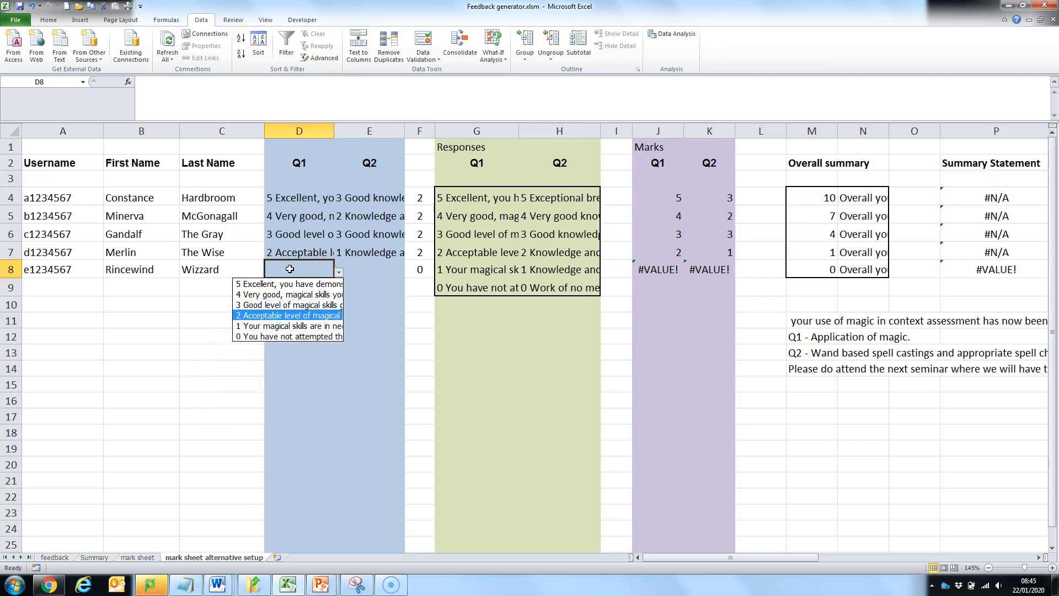
{"action": "key", "text": "Return"}
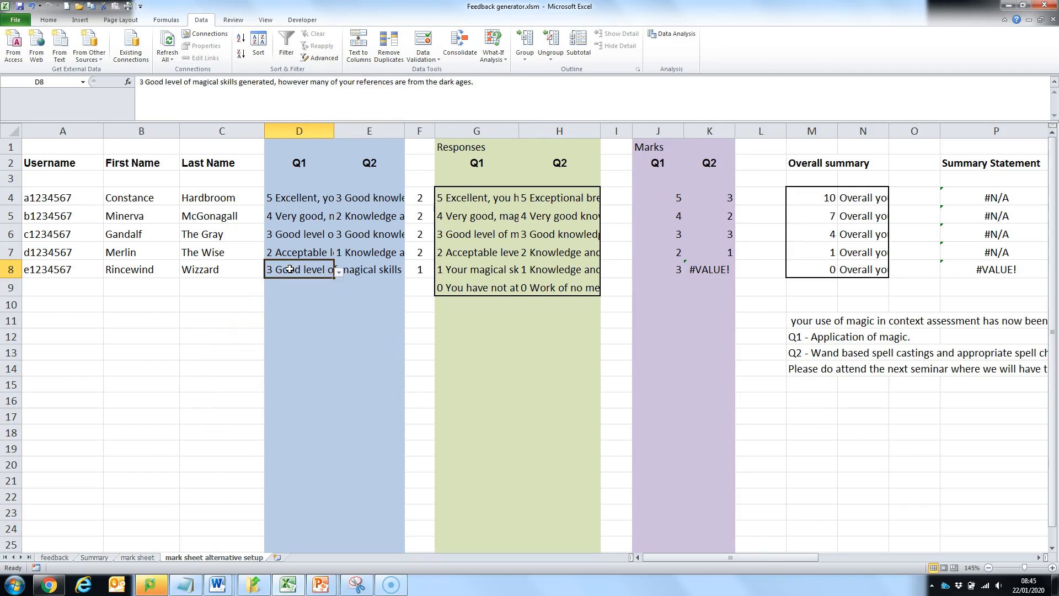
Choose the "2 Knowledge and understanding" response for Q2 in E8.
{"action": "key", "text": "Tab"}
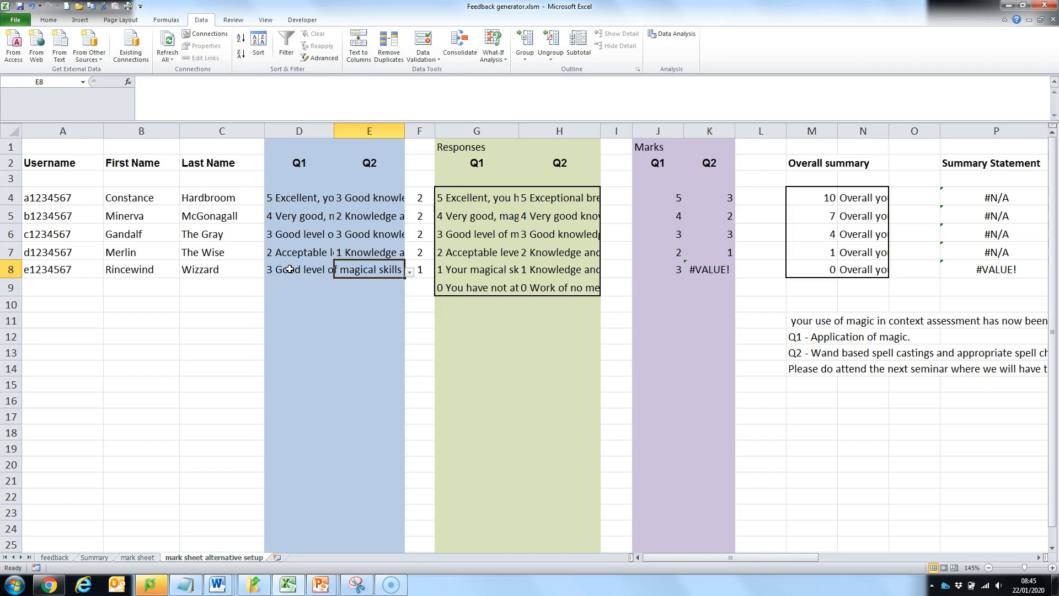
{"action": "key", "text": "alt"}
{"action": "key", "text": "alt+Down"}
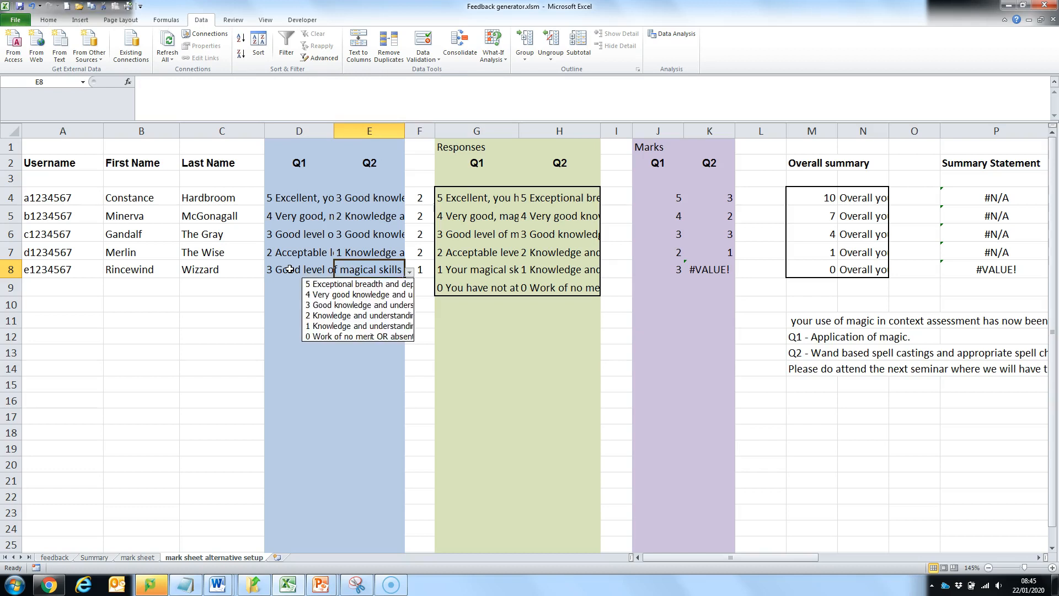
{"action": "key", "text": "Down"}
{"action": "key", "text": "Down"}
{"action": "key", "text": "Down"}
{"action": "key", "text": "Down"}
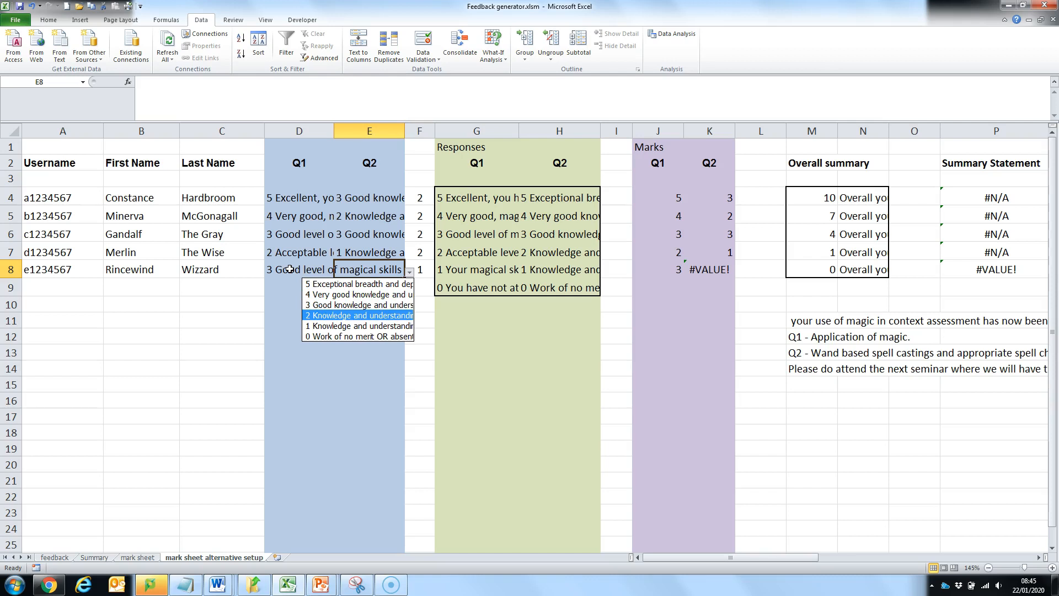
{"action": "key", "text": "Return"}
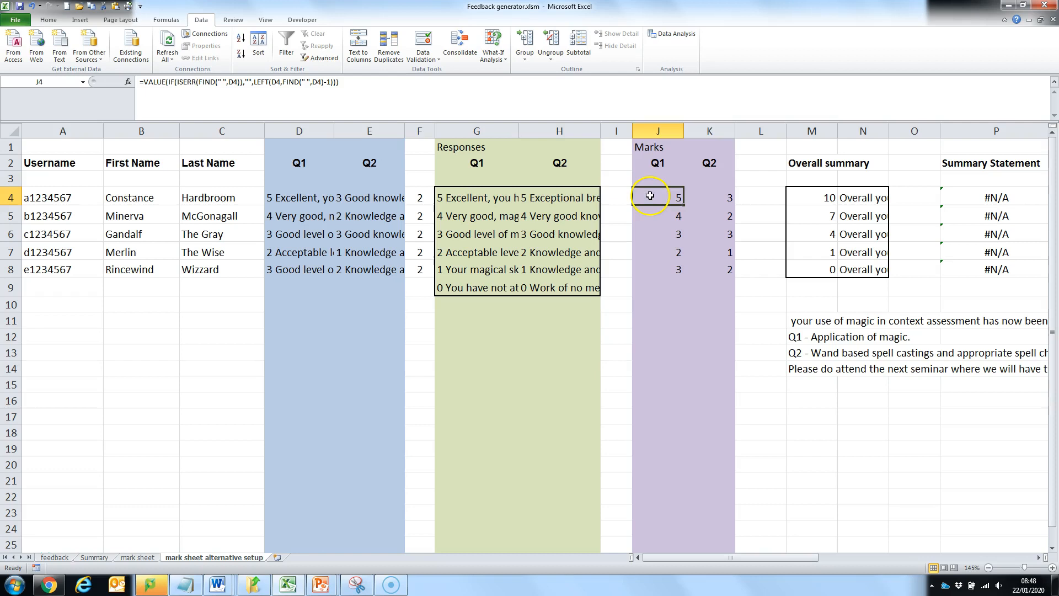
Examine the formula that extracts the Q1 mark in J4 and bring the overall summary area into view.
{"action": "left_click", "coordinate": [407, 94]}
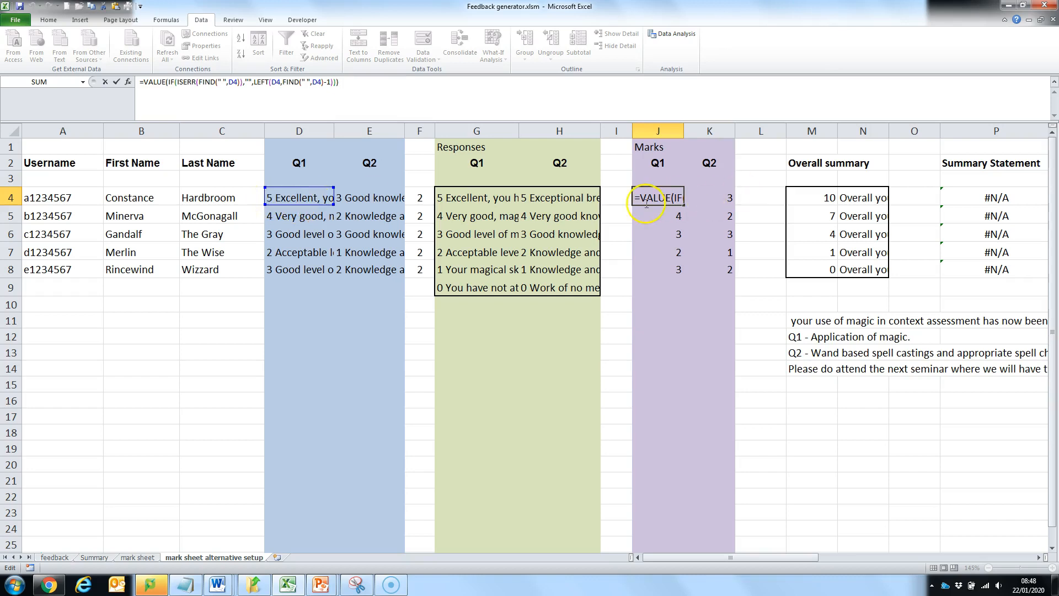
{"action": "key", "text": "Return"}
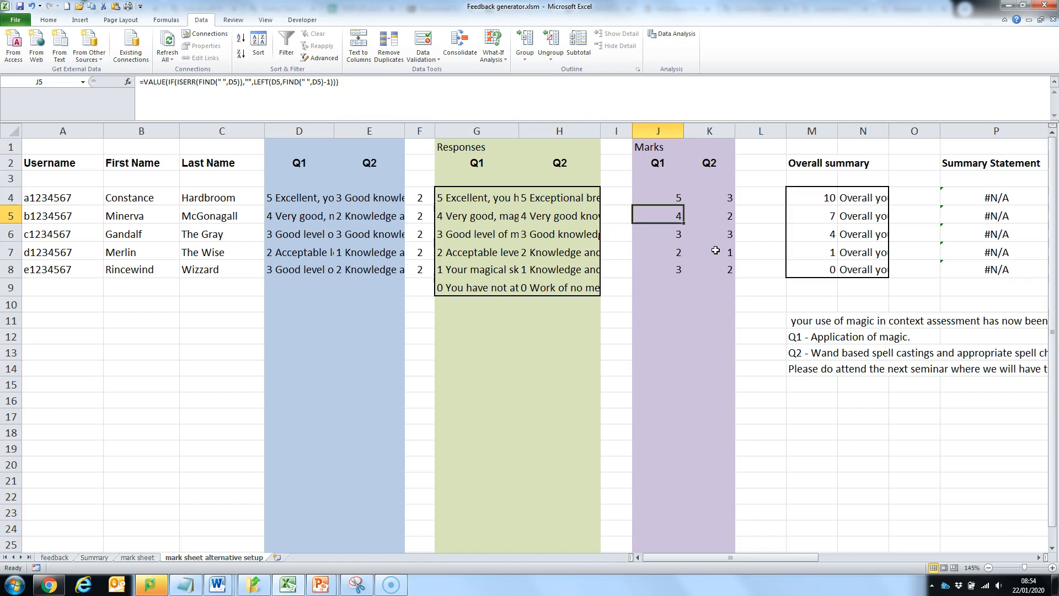
{"action": "left_click_drag", "start_coordinate": [763, 557], "coordinate": [783, 559]}
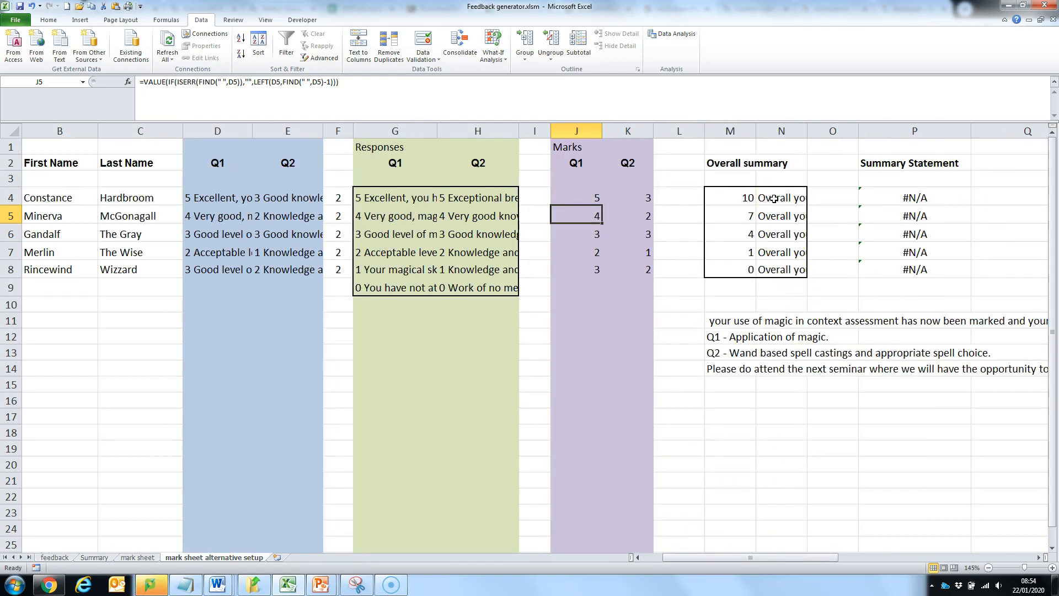